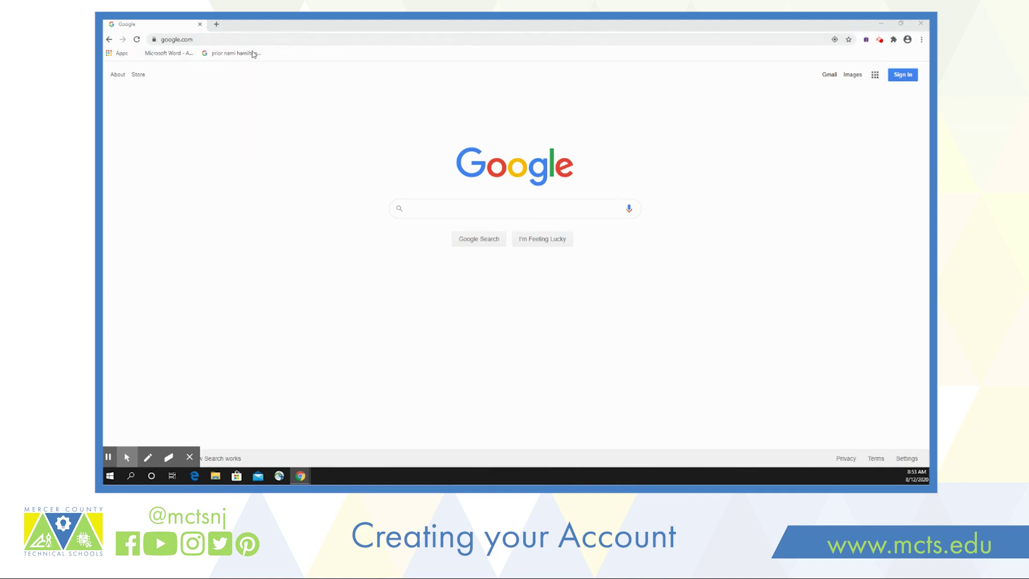
- Choose to sign in with another account and enter the student's school email address
click(903, 76)
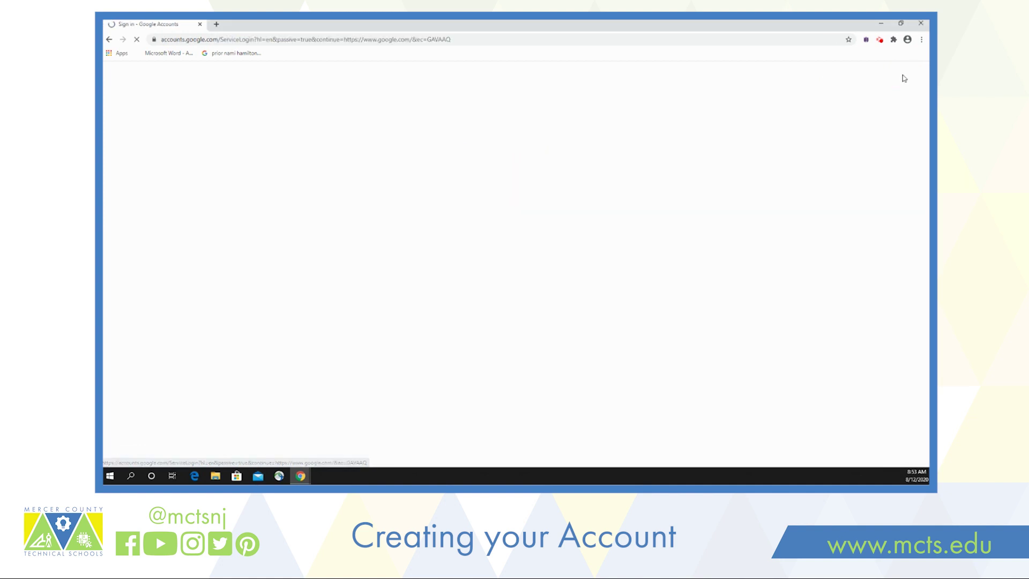
click(545, 254)
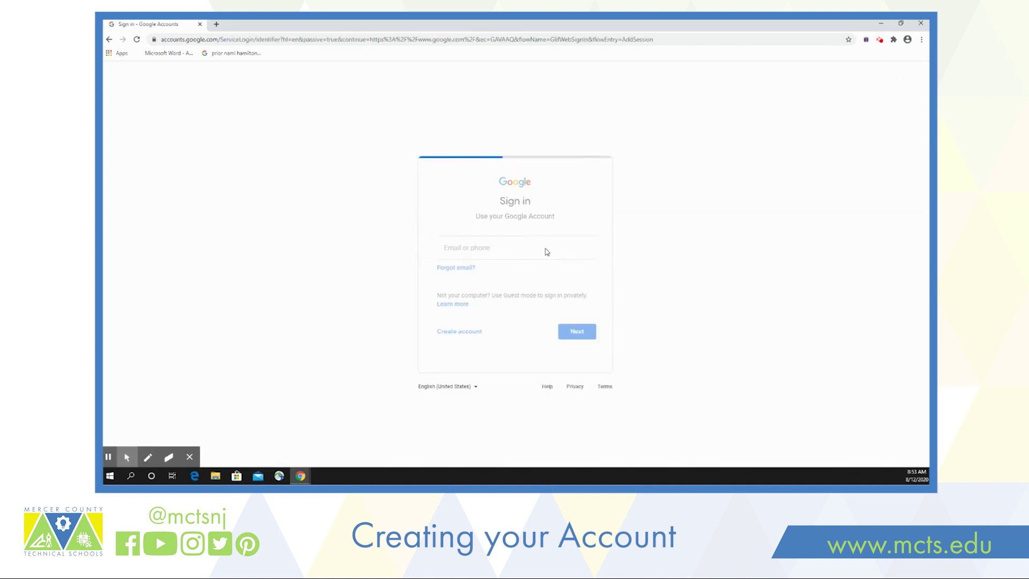
click(302, 237)
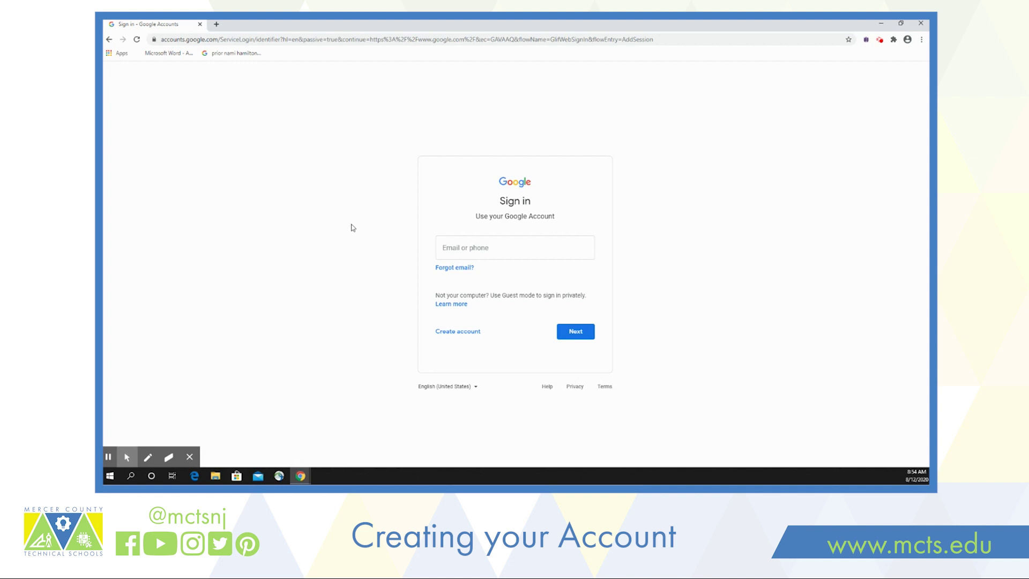
click(452, 239)
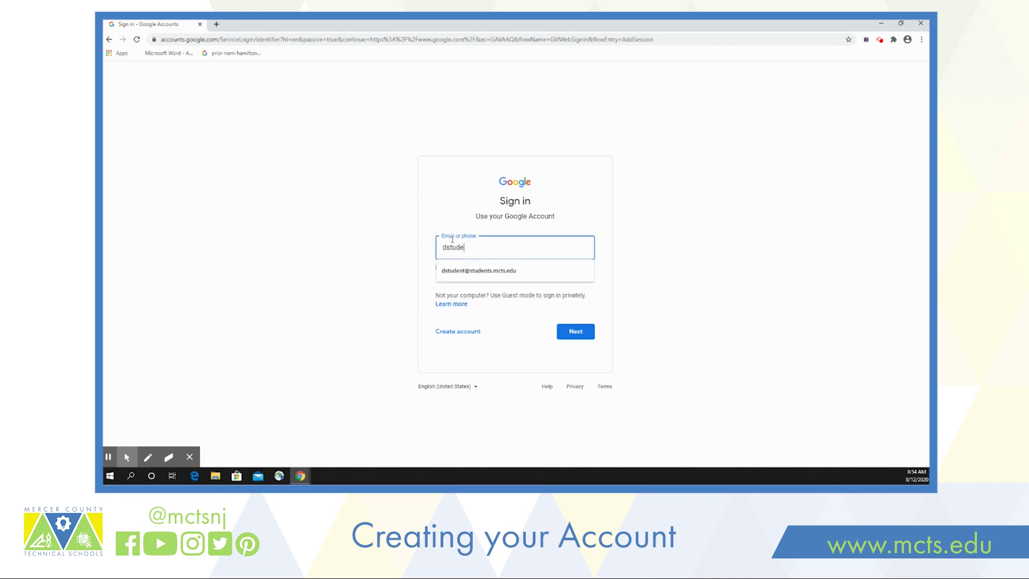
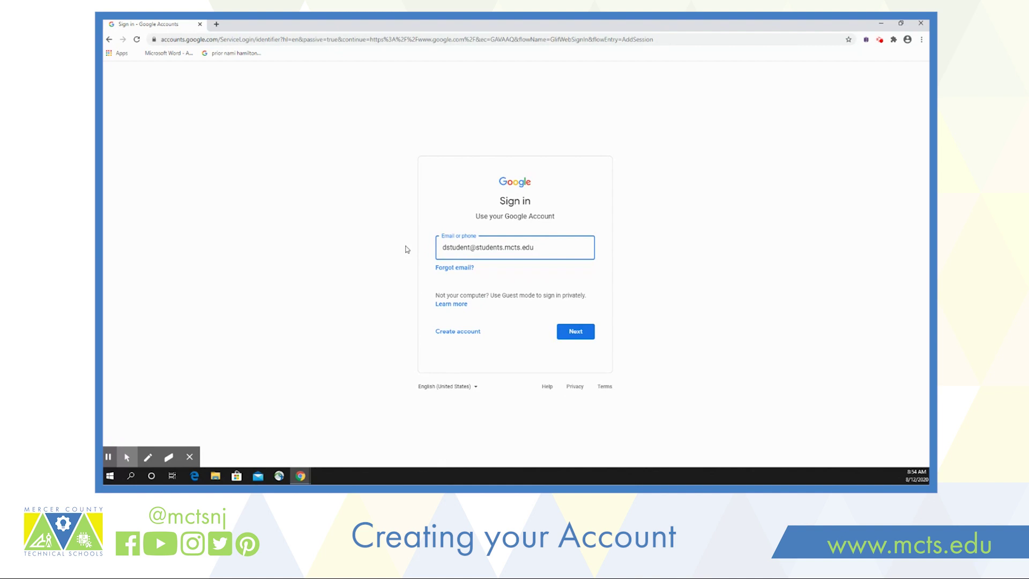
- Enter the account password, reveal it to check it, and submit it
click(575, 334)
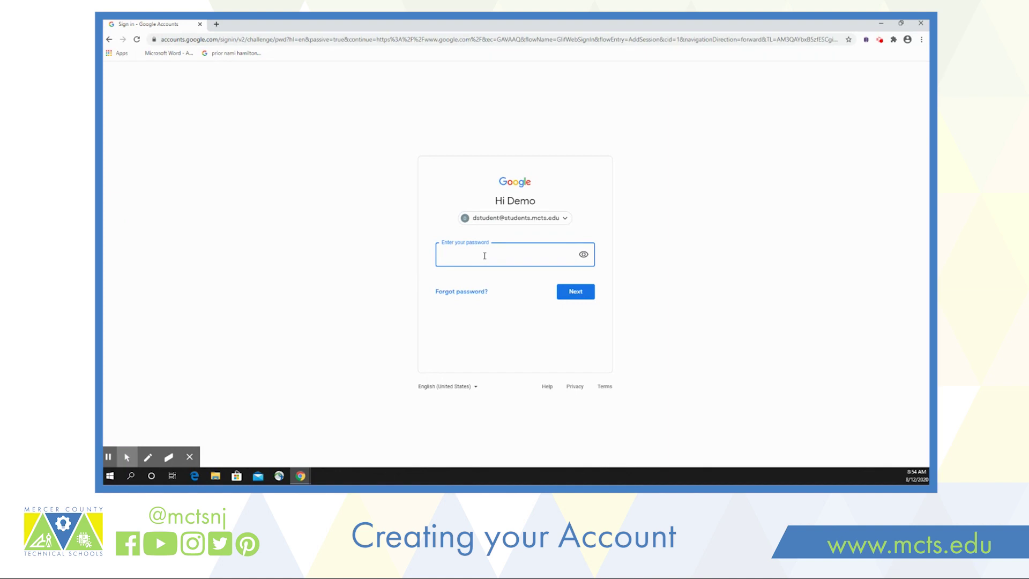
text(•••••••••••)
click(583, 255)
click(575, 292)
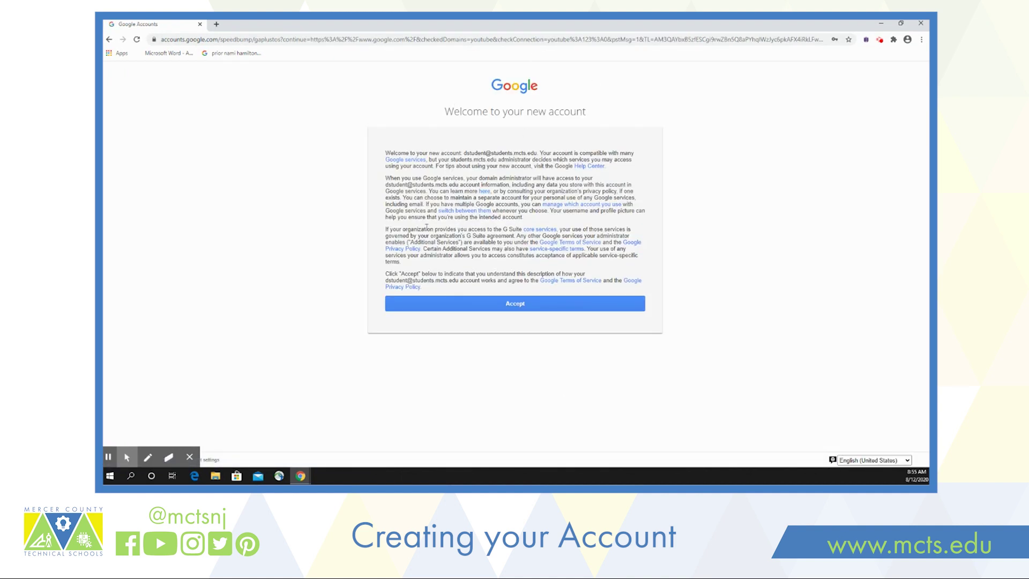
- Accept the new account terms, then create, confirm and save a new password
click(502, 305)
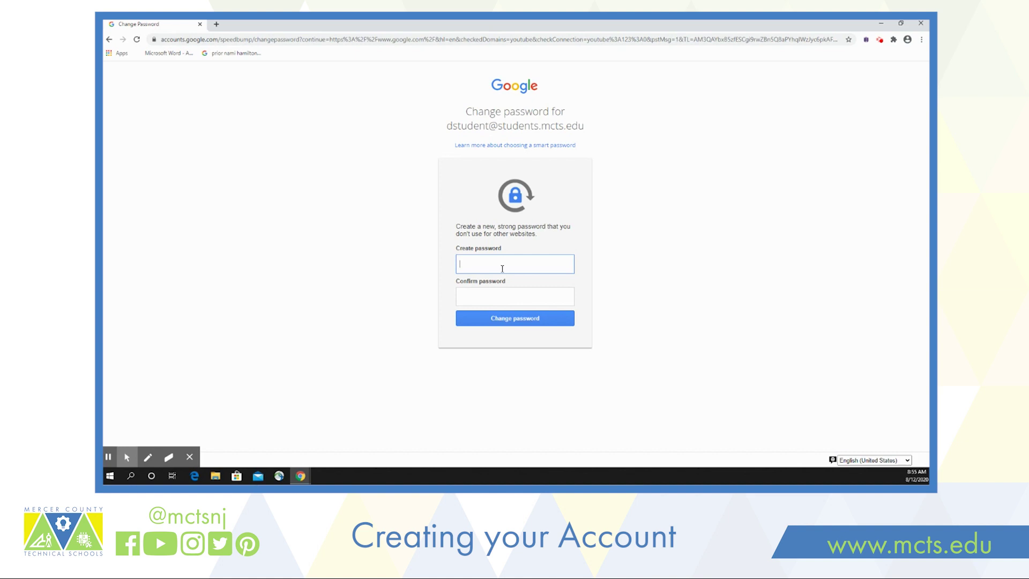
click(503, 268)
text(••••••••)
key(Tab)
text(••••••••)
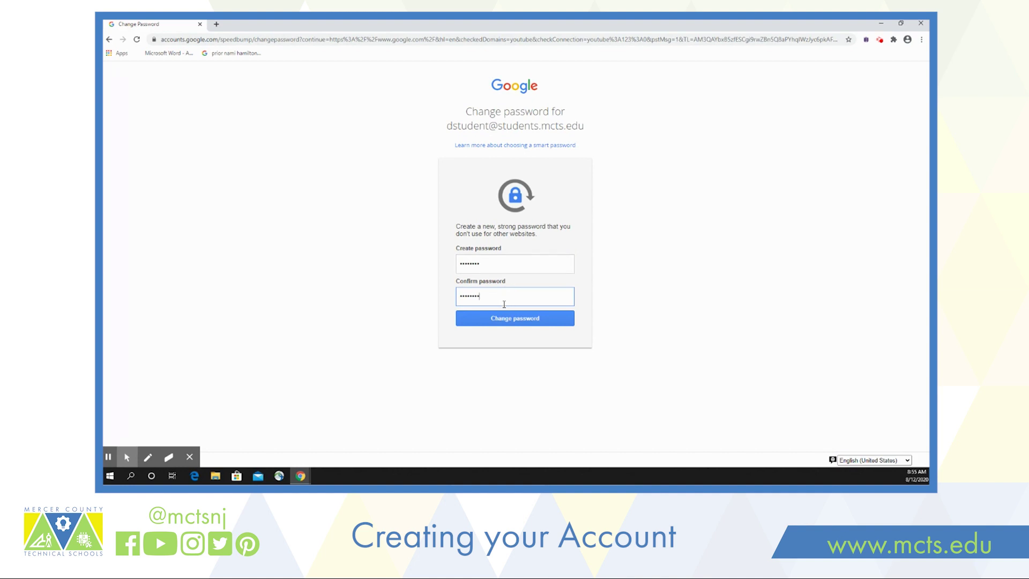
click(499, 321)
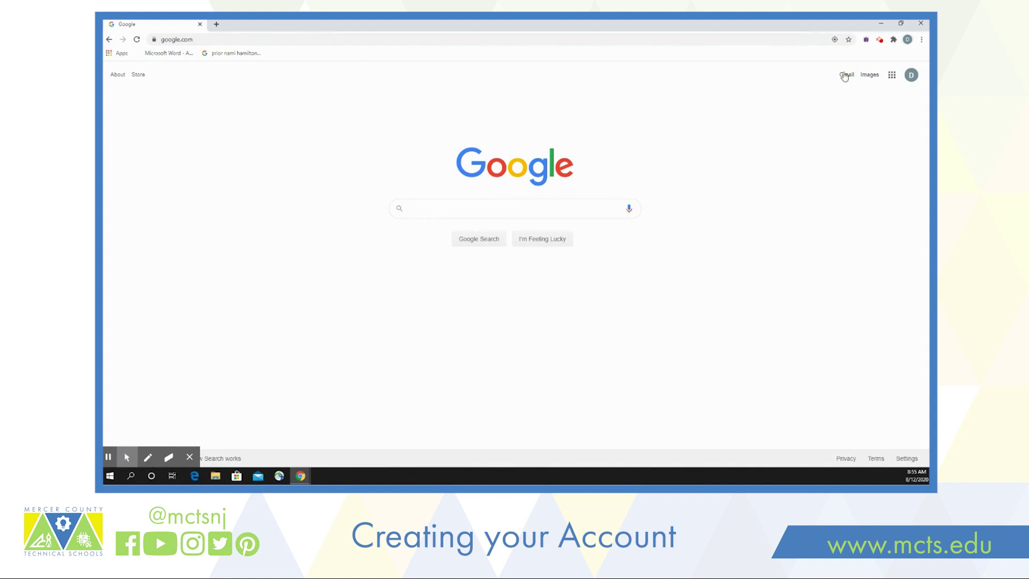
- Check the signed-in account details, then launch Gmail from the Google apps list
click(911, 75)
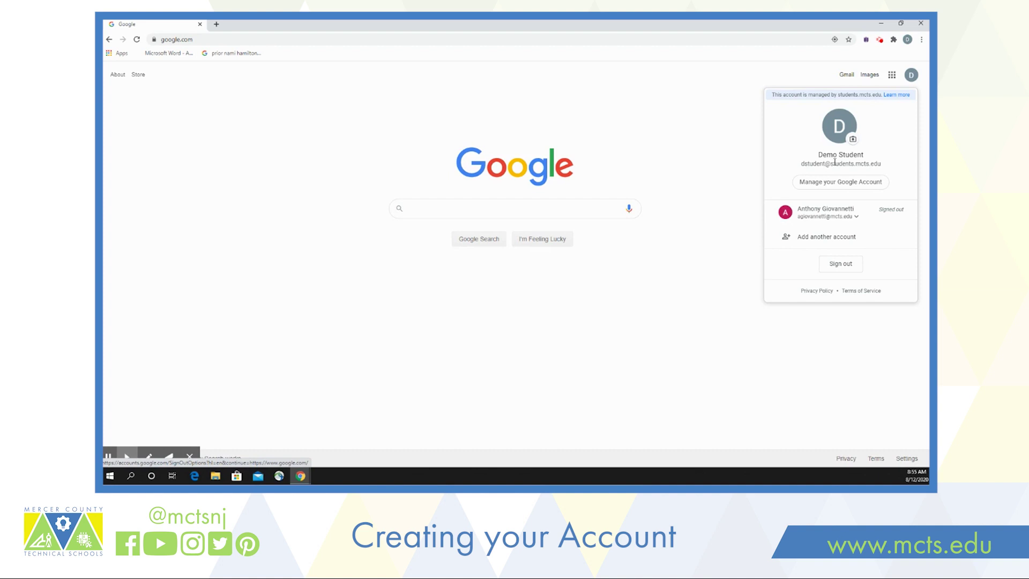
click(704, 107)
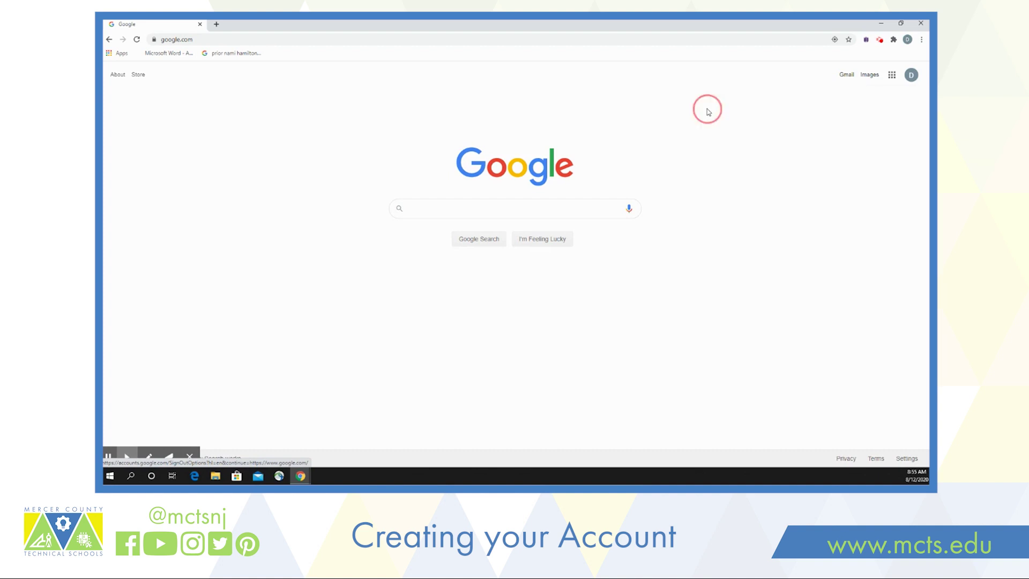
click(892, 75)
scroll(858, 161, down, 3)
scroll(860, 144, up, 3)
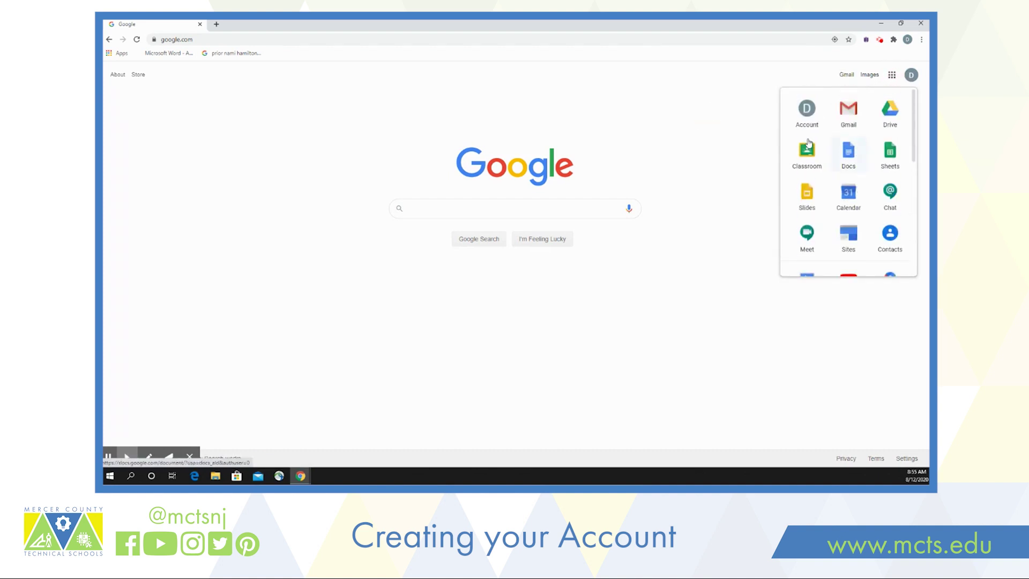
click(777, 143)
click(848, 75)
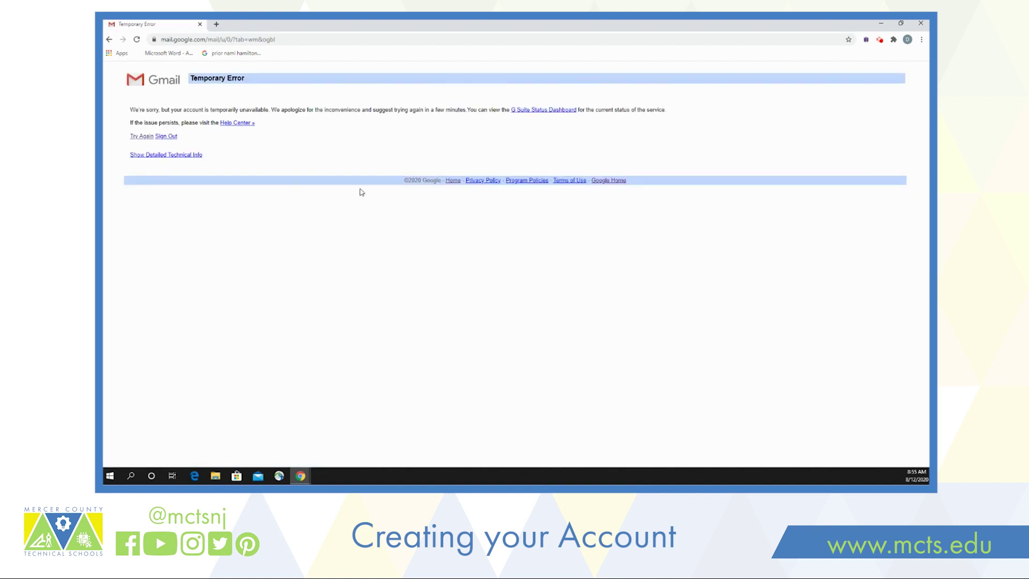
- Retry loading the Gmail inbox from the Temporary Error page
click(137, 137)
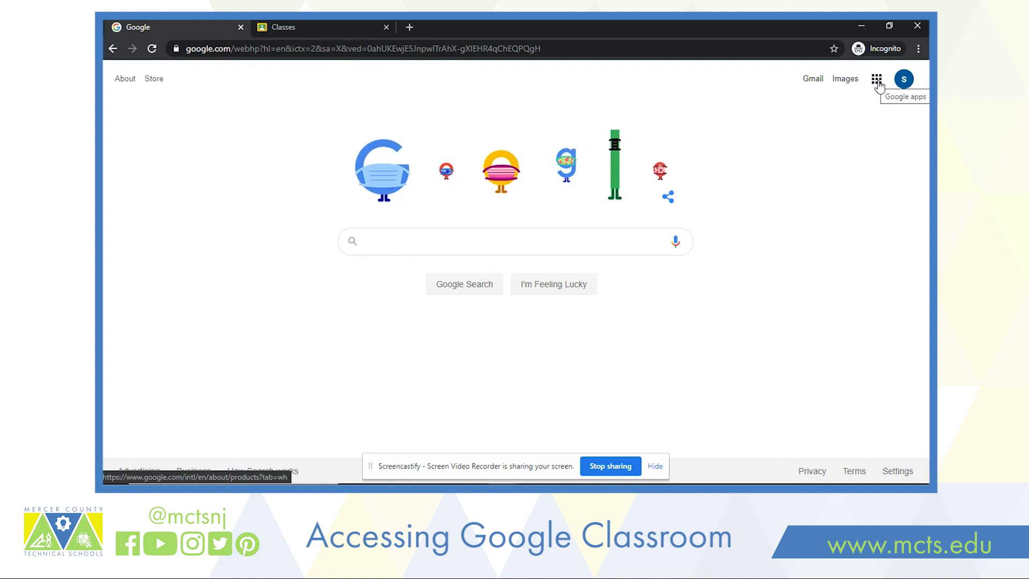
- Launch Google Classroom from the Google apps list
click(877, 80)
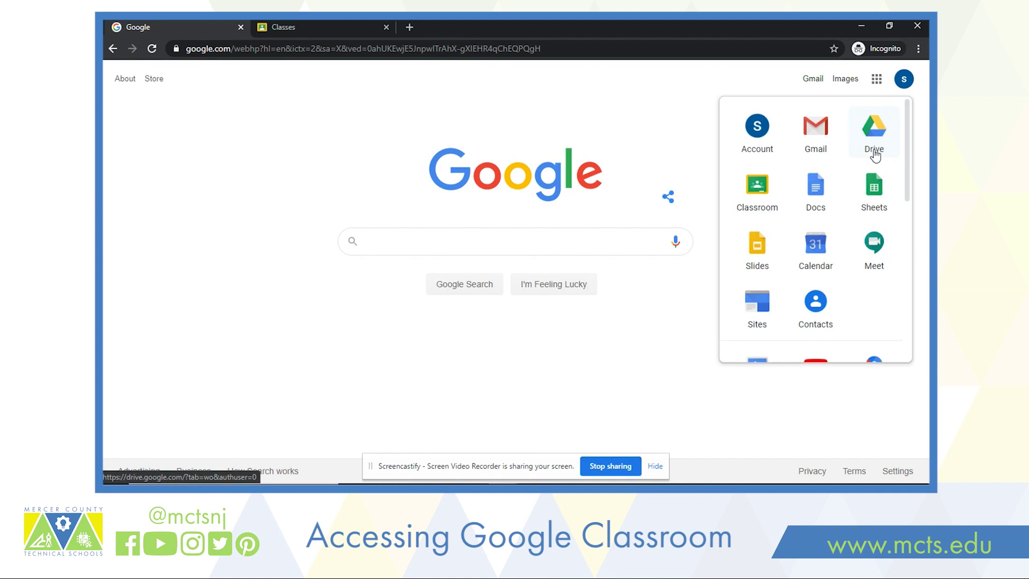
scroll(875, 155, down, 4)
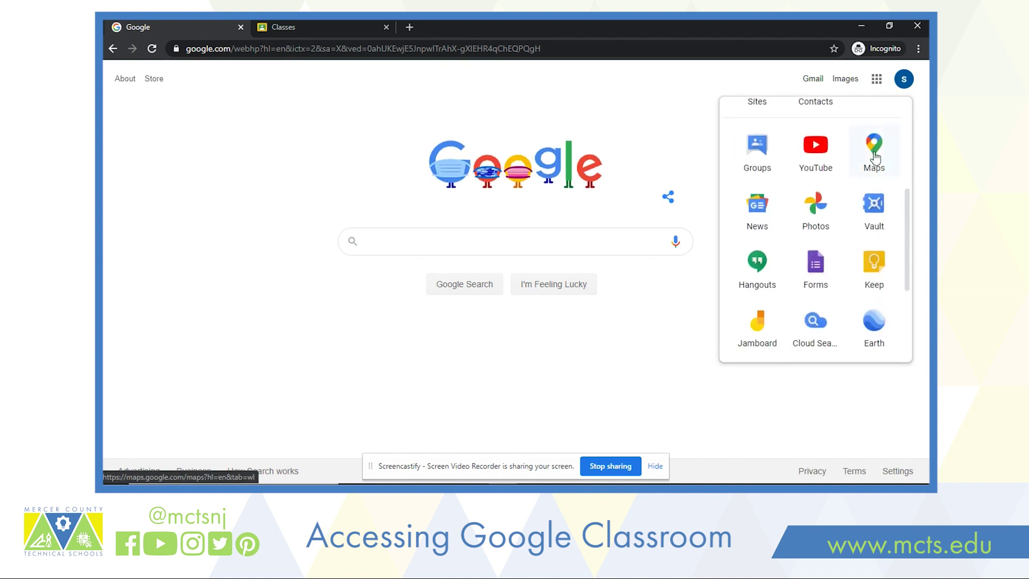
scroll(875, 157, down, 2)
scroll(874, 156, up, 5)
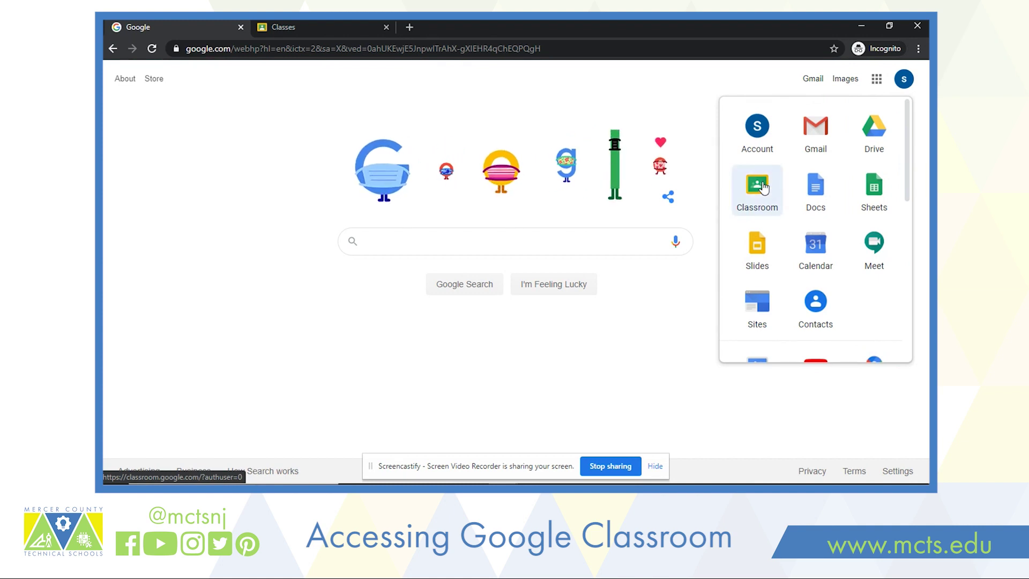
mouse_move(764, 188)
mouse_down()
mouse_move(825, 158)
mouse_move(862, 250)
mouse_move(804, 224)
mouse_move(770, 189)
mouse_up()
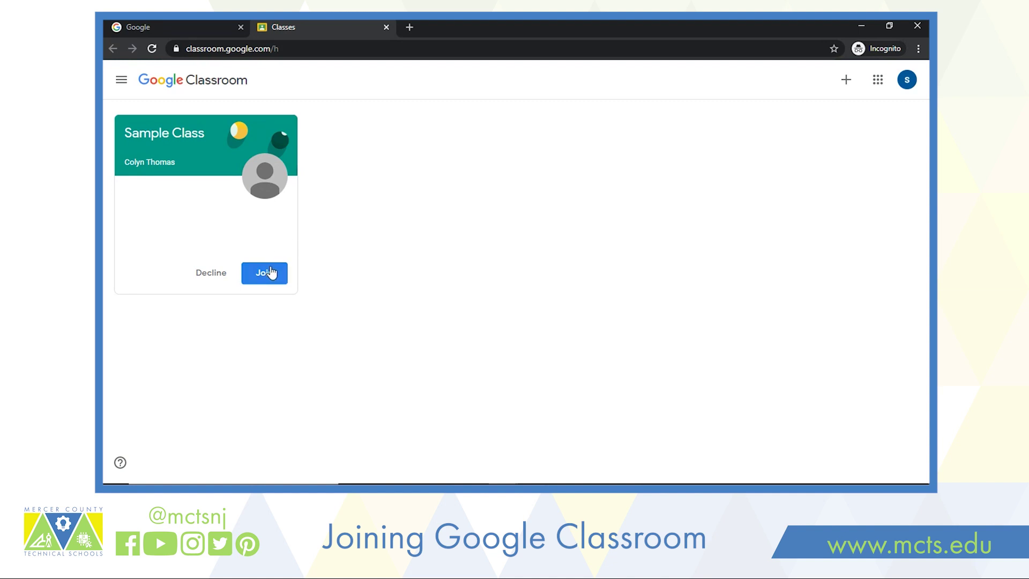
- Accept the invitation to join Sample Class
click(271, 272)
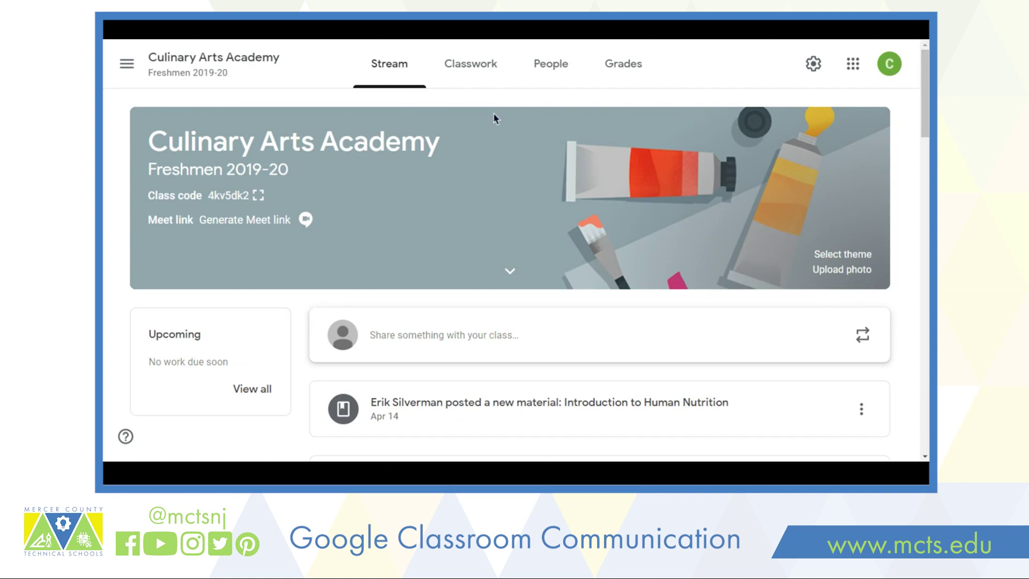
- View the People list of the Culinary Arts Academy class
click(542, 80)
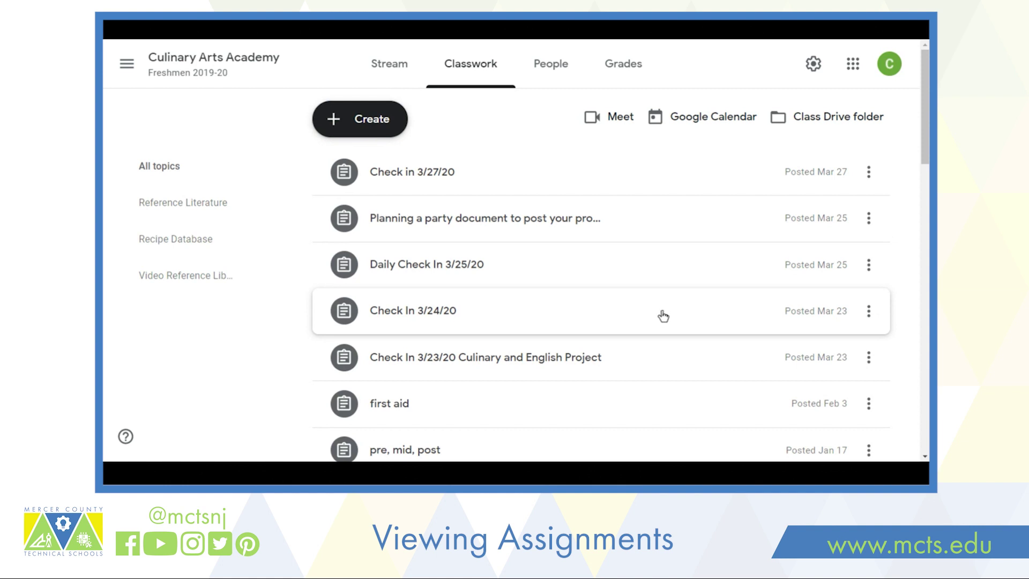
click(804, 125)
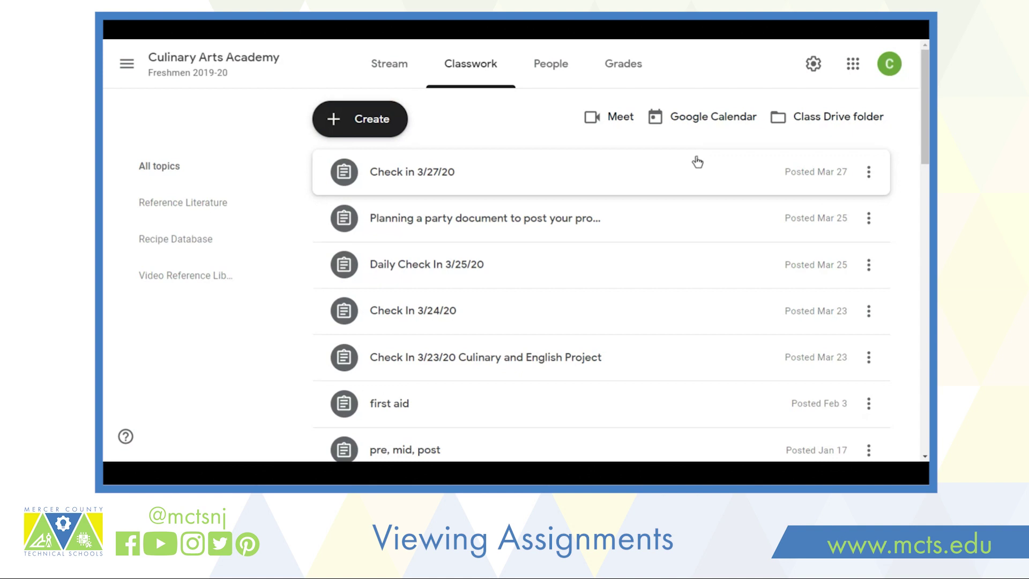
- Expand the Check in 3/27/20 assignment to see its details
click(697, 162)
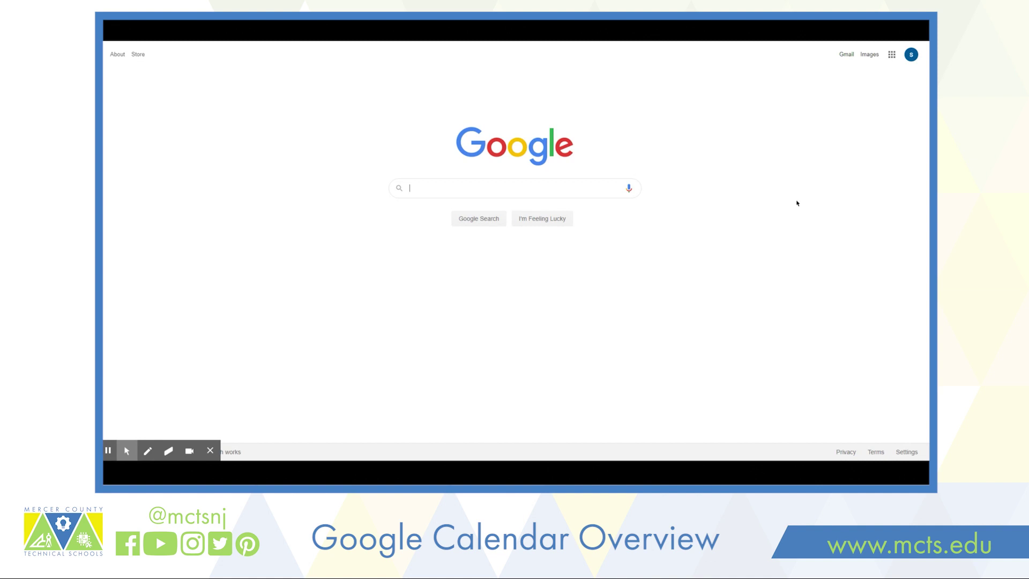
- Launch Google Calendar from the Google apps list on the homepage
click(892, 55)
click(849, 172)
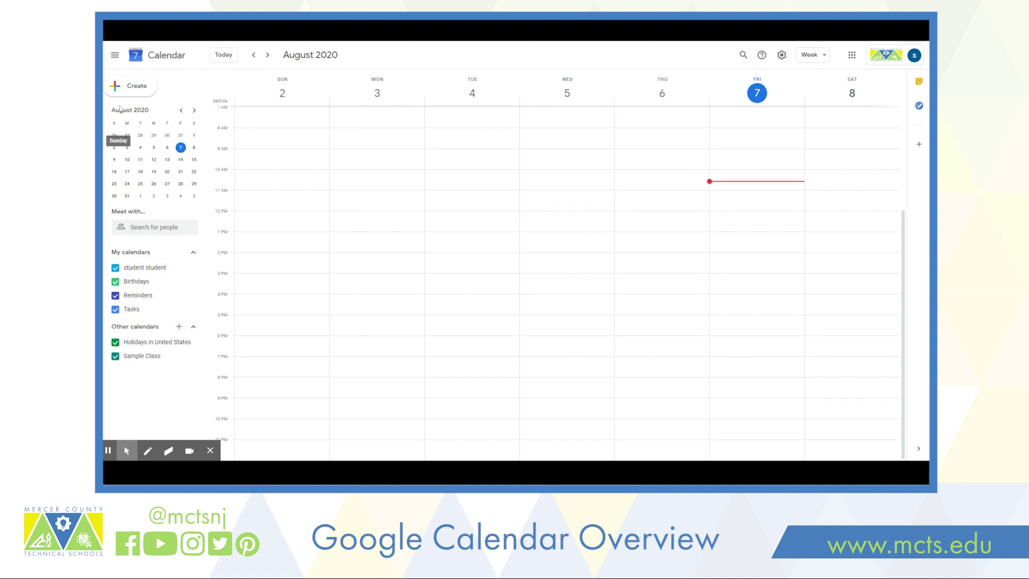
- Start a new Friday, August 7 event draft and preview the Out of office, Reminder, Task and Appointment slots types
click(120, 85)
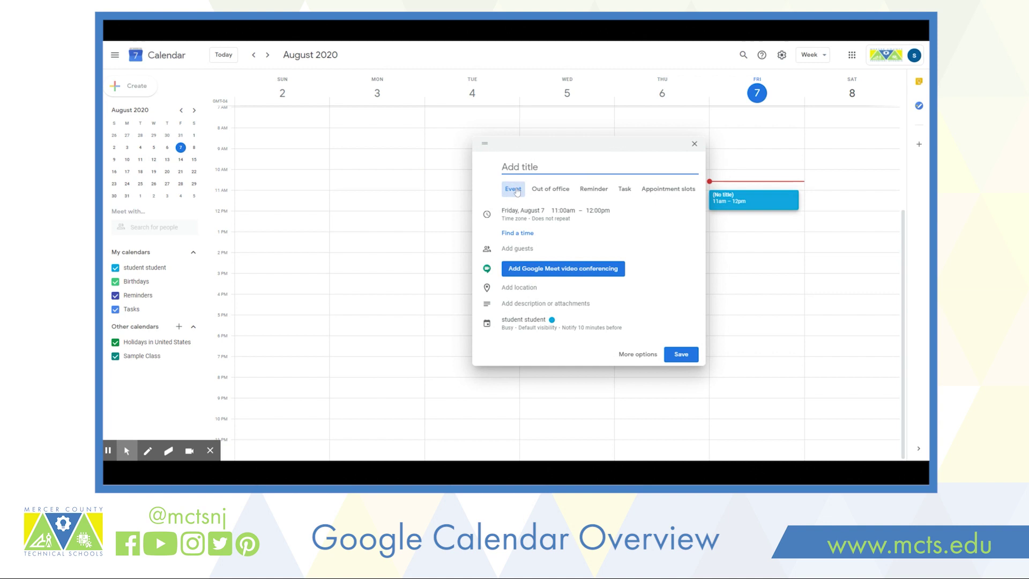
click(562, 192)
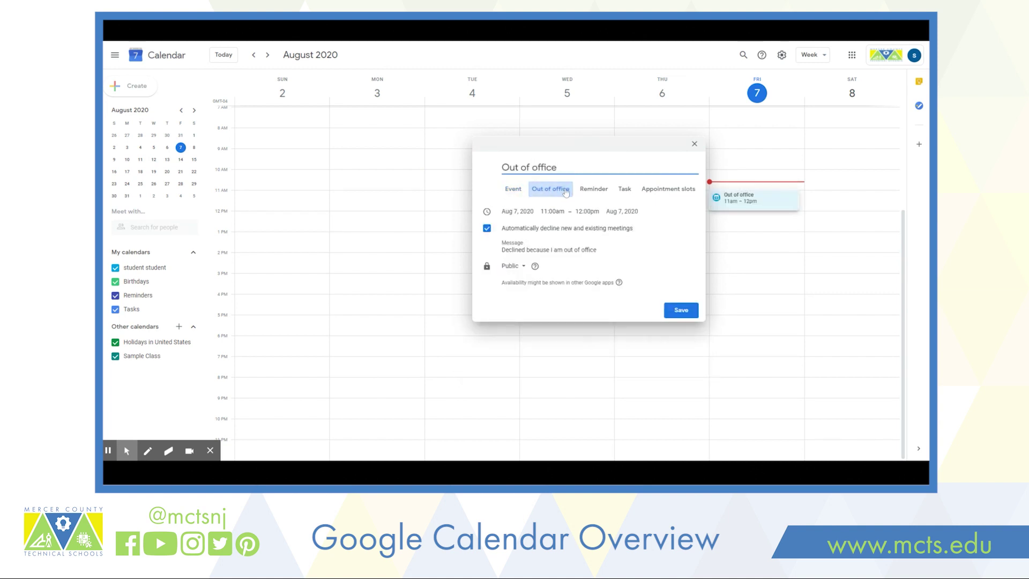
click(594, 192)
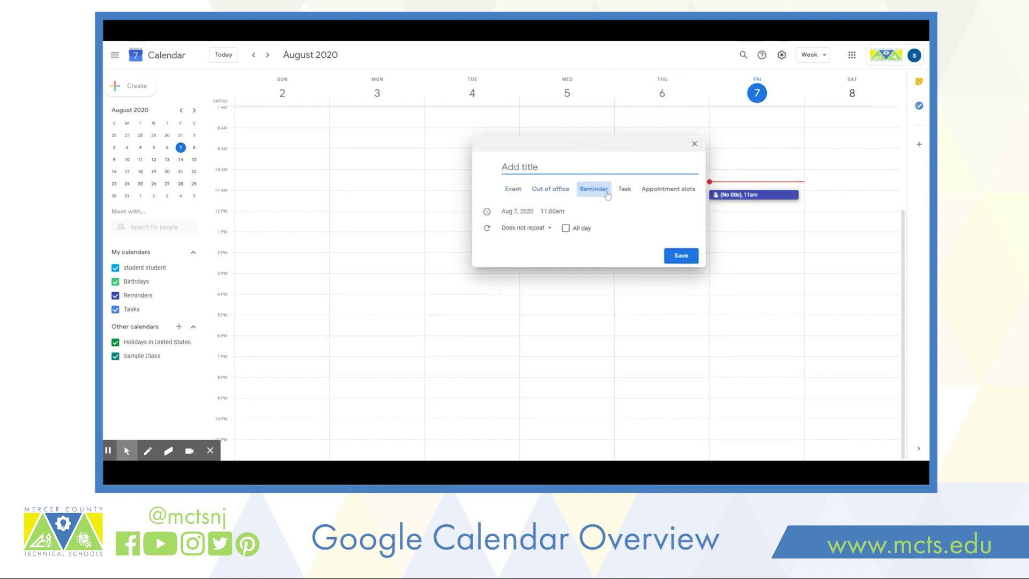
click(625, 192)
click(676, 192)
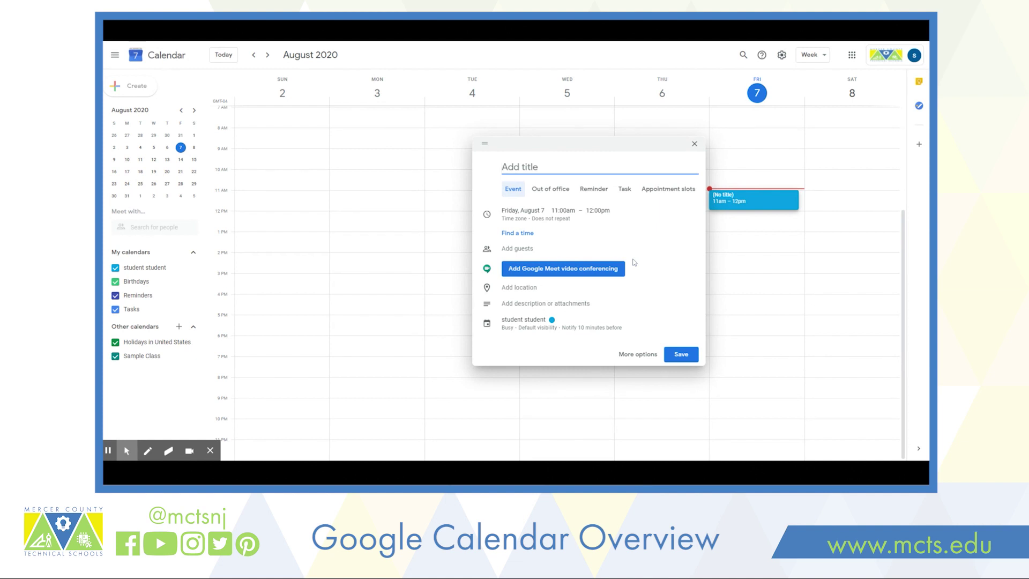
- Title the event 'sample', expand its date and time details, and leave repeat at Does not repeat
text(sample)
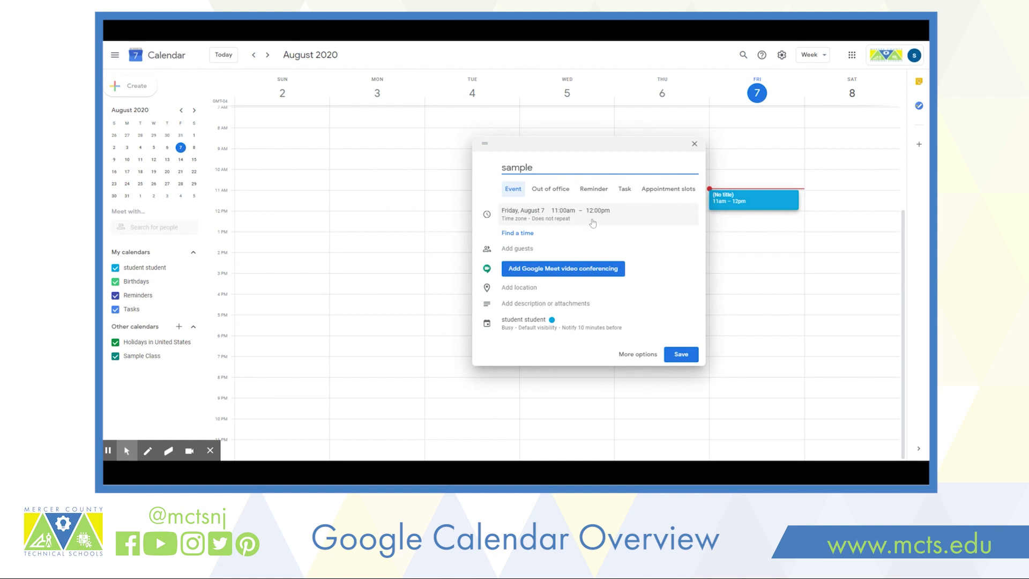
click(590, 224)
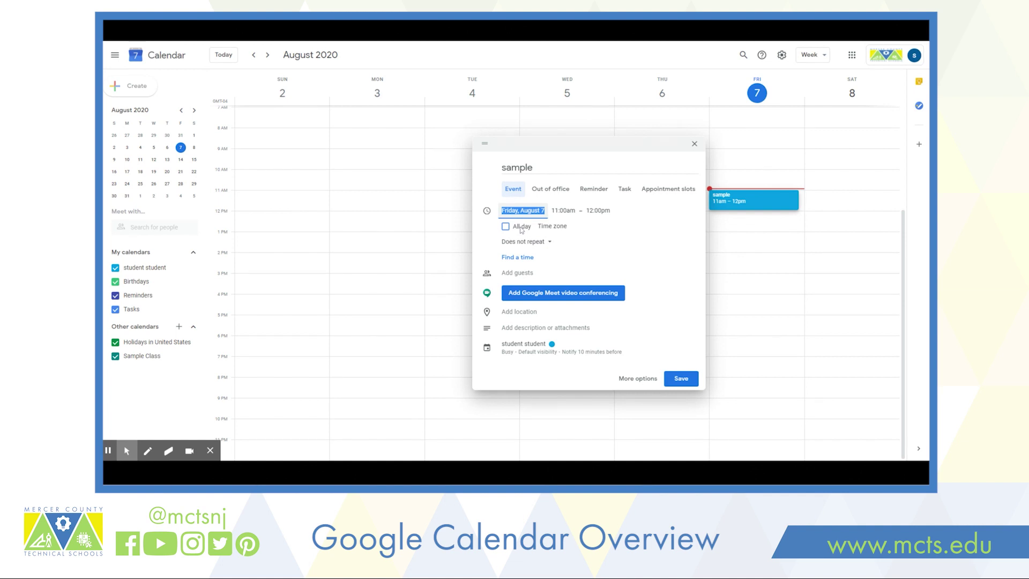
click(546, 242)
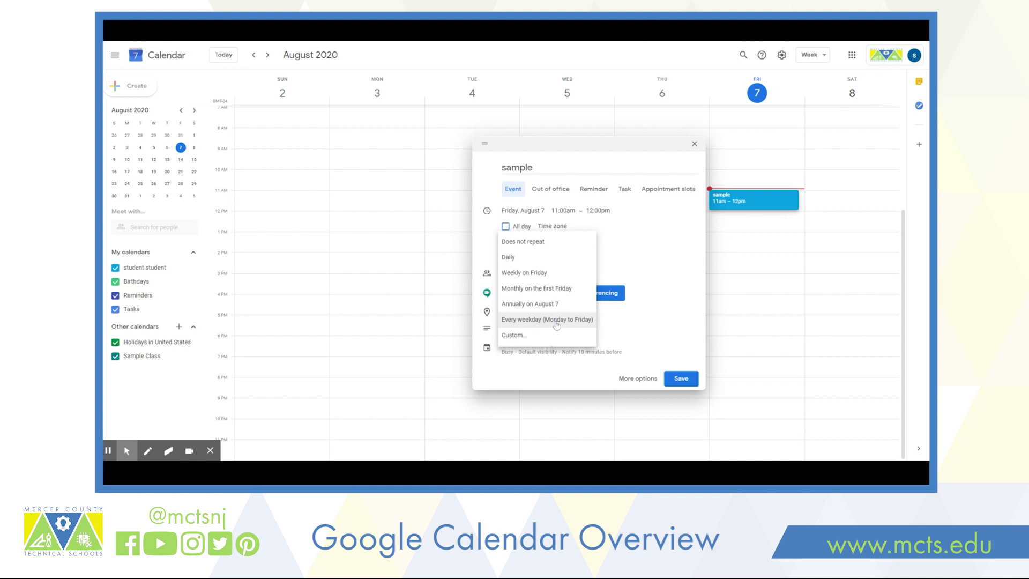
click(620, 244)
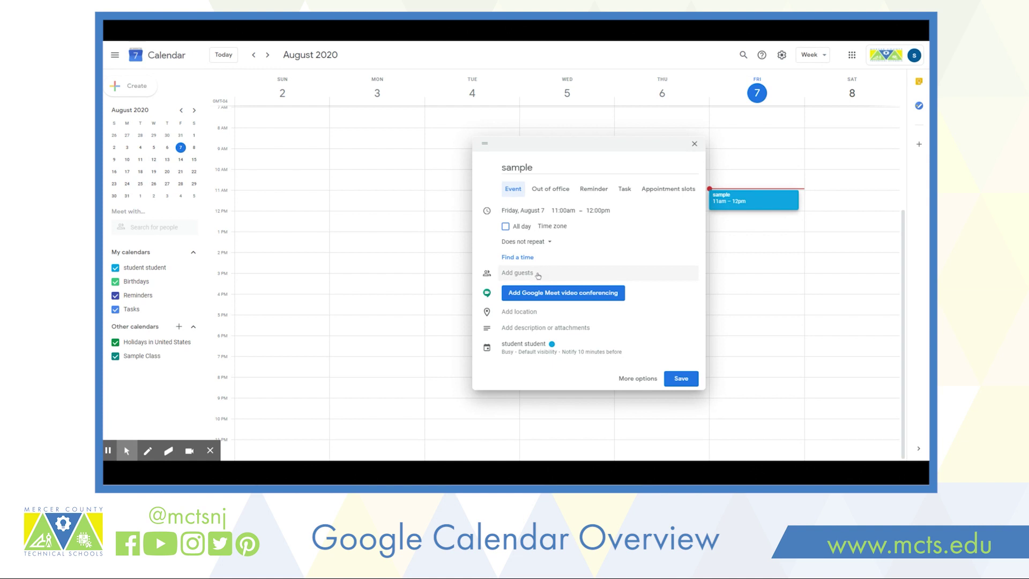
- Try the Add guests and Add location fields, then expand the calendar settings to show Busy, visibility and notification
click(537, 276)
click(621, 311)
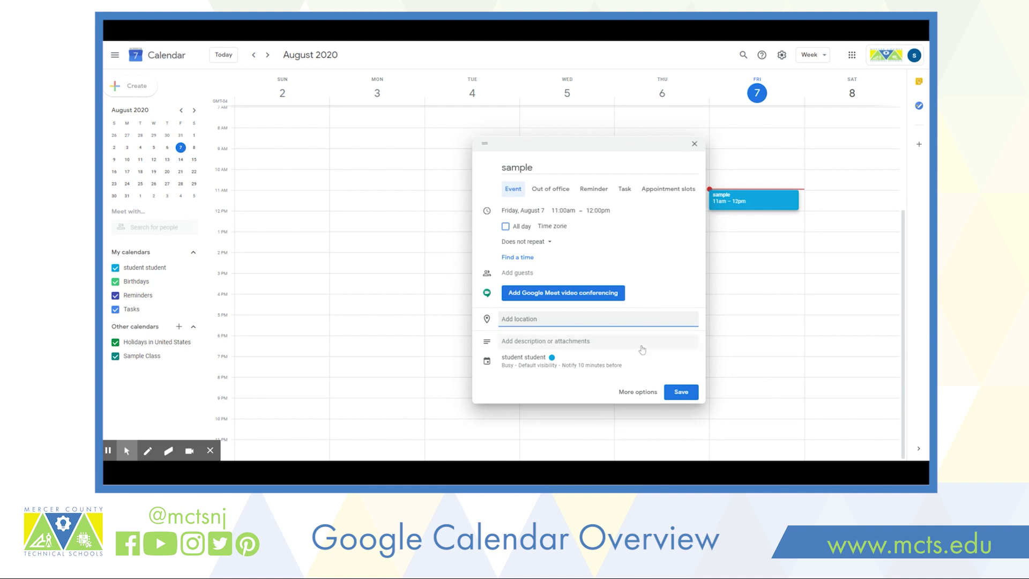
click(625, 367)
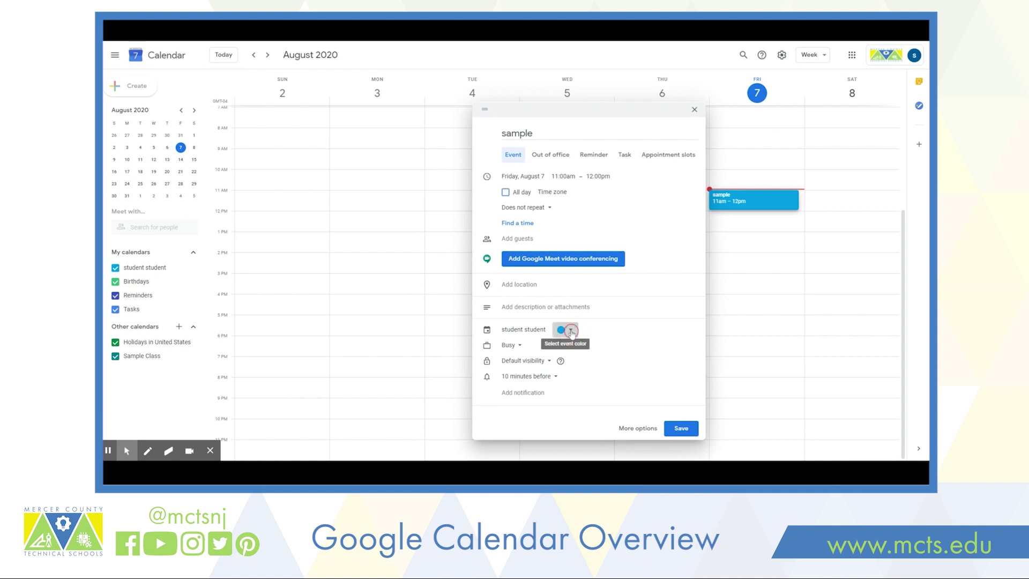
- Review the colour, Busy and Default visibility choices without changing them, then list the notification timing options
click(571, 331)
click(619, 359)
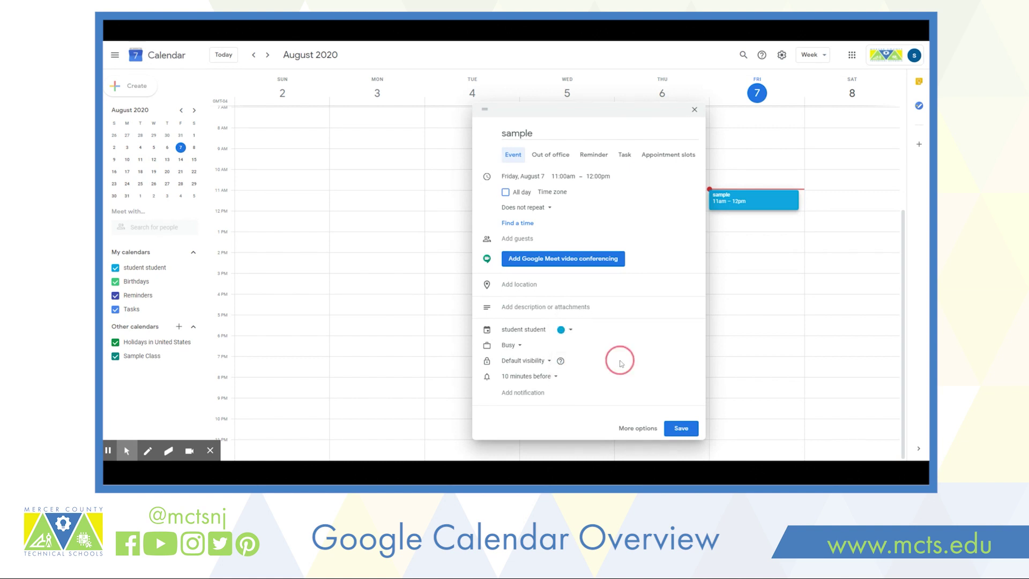
click(520, 348)
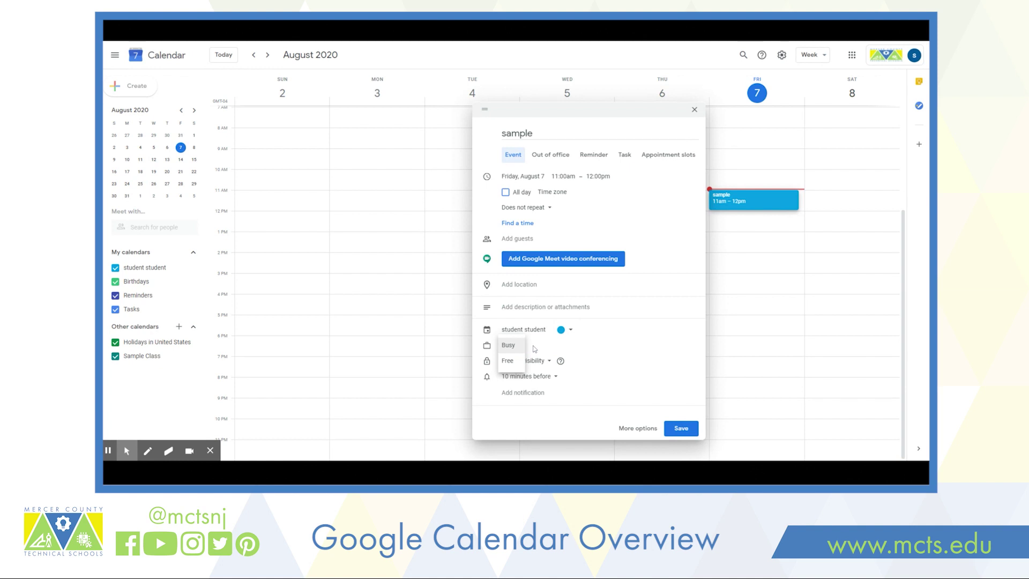
click(610, 358)
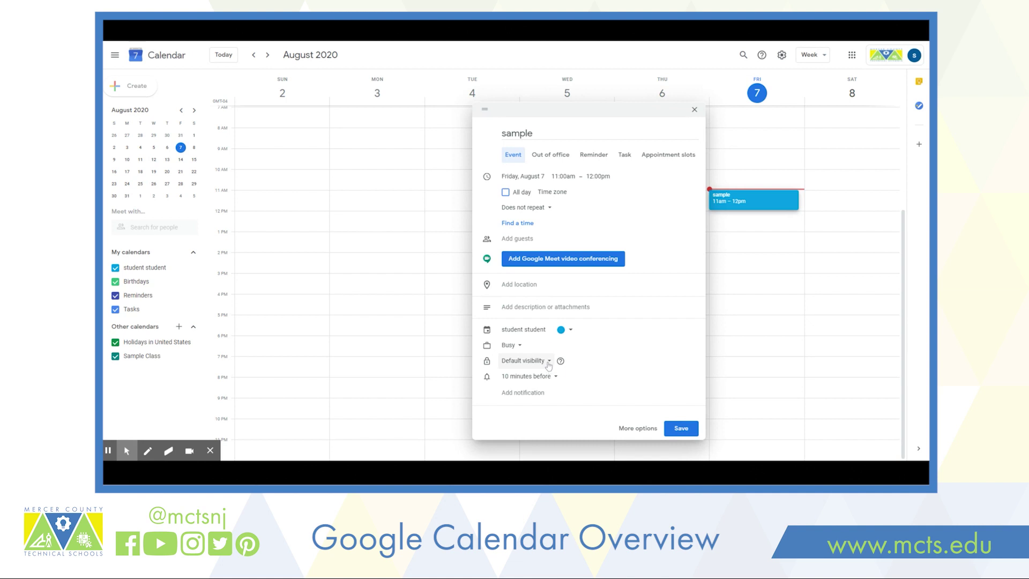
click(549, 366)
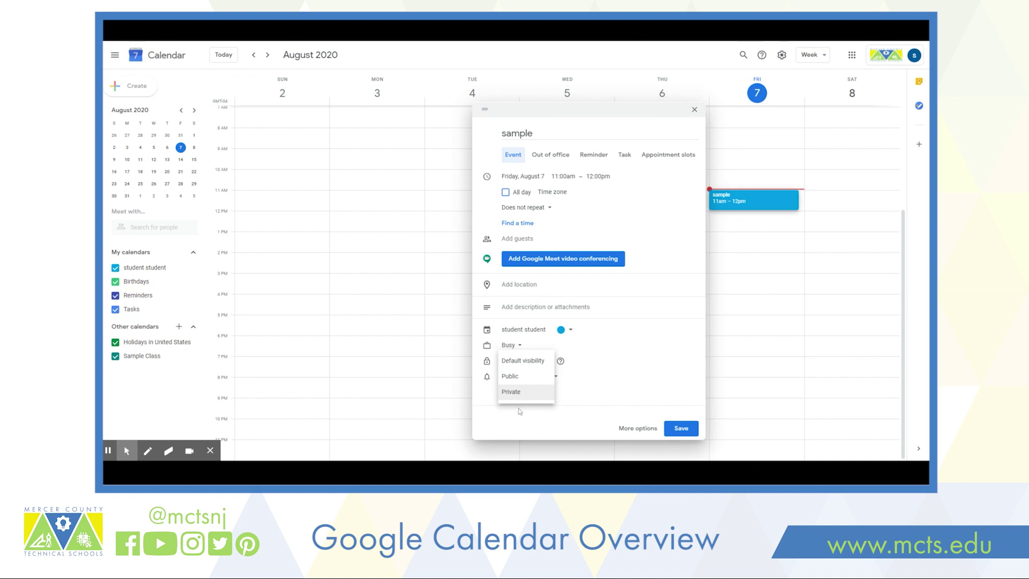
click(616, 399)
click(552, 377)
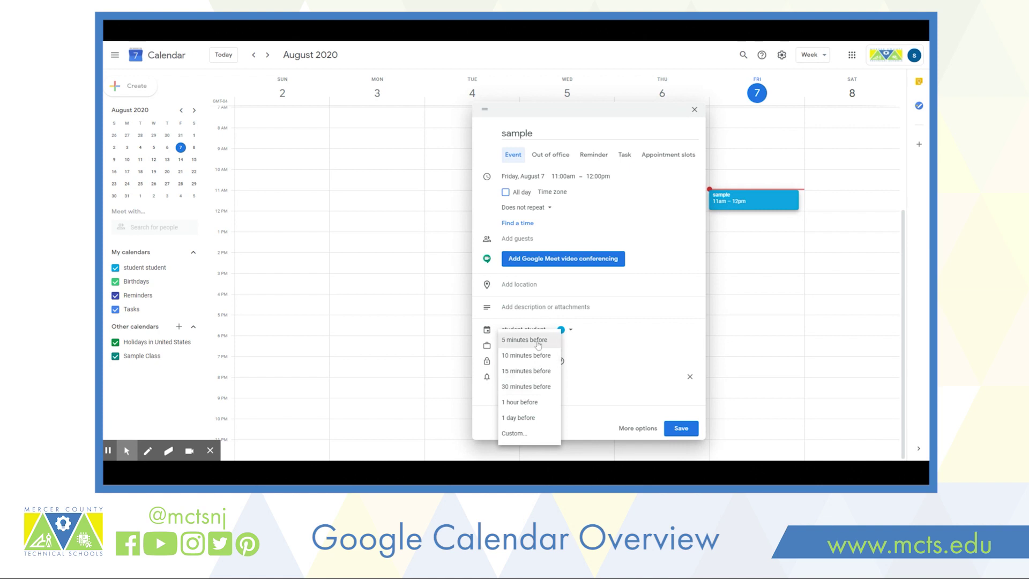
- Cancel a Custom notification setup and switch the draft to an Out of office entry that declines meetings
click(522, 433)
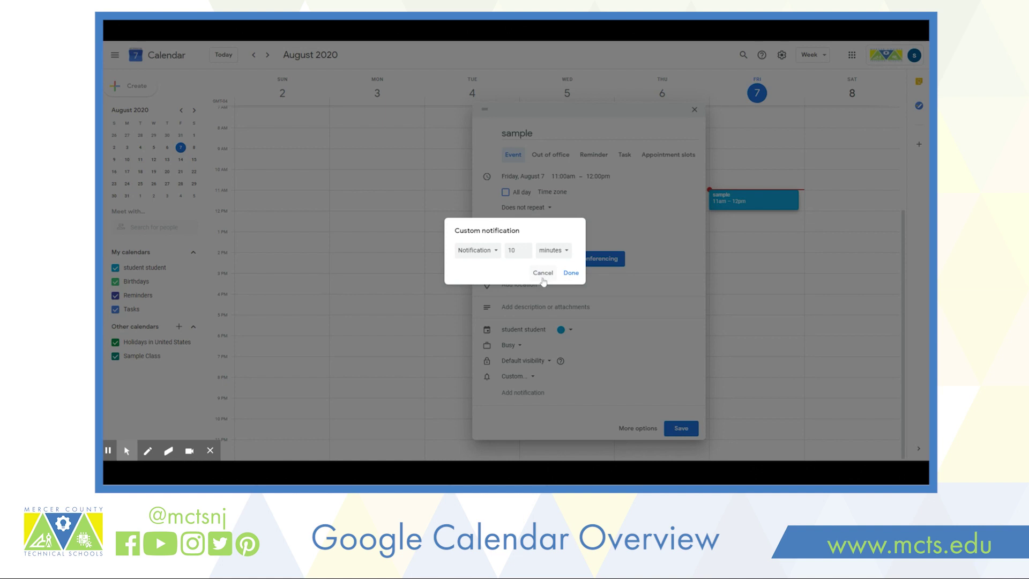
click(543, 279)
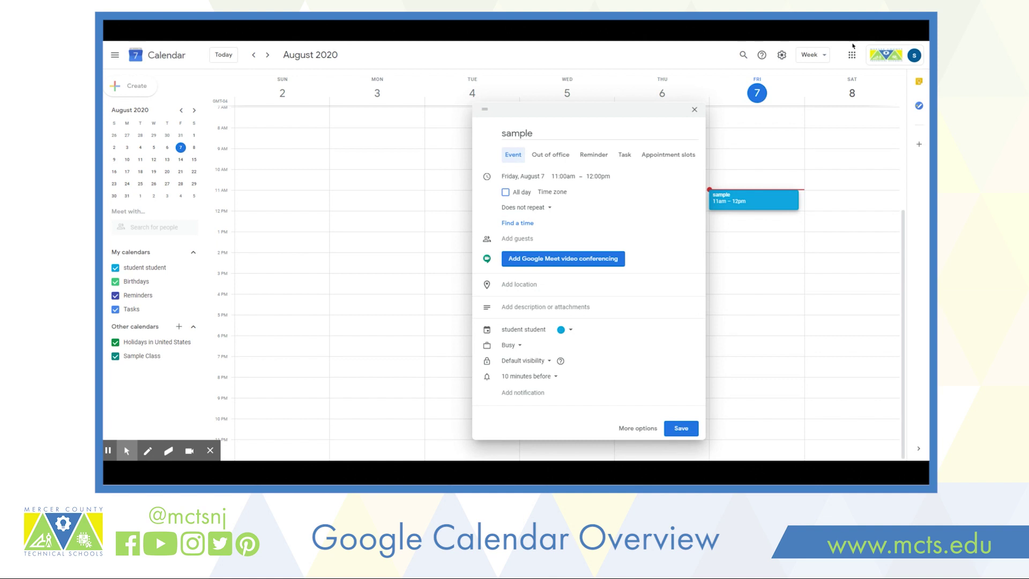
click(545, 190)
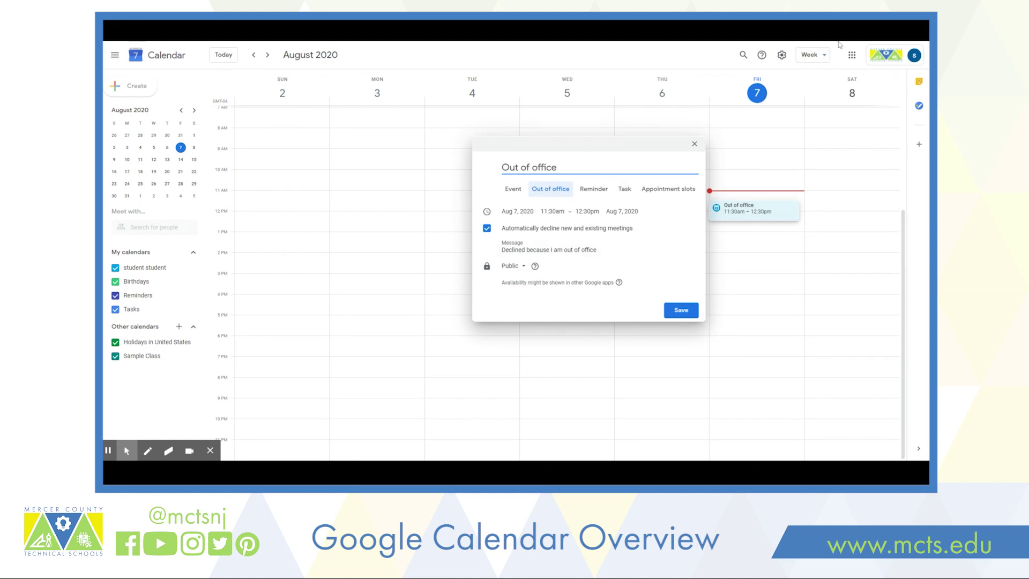
- Switch the draft back to an Event, then make it a non-repeating Reminder at 11:30am on Aug 7
click(838, 46)
click(513, 188)
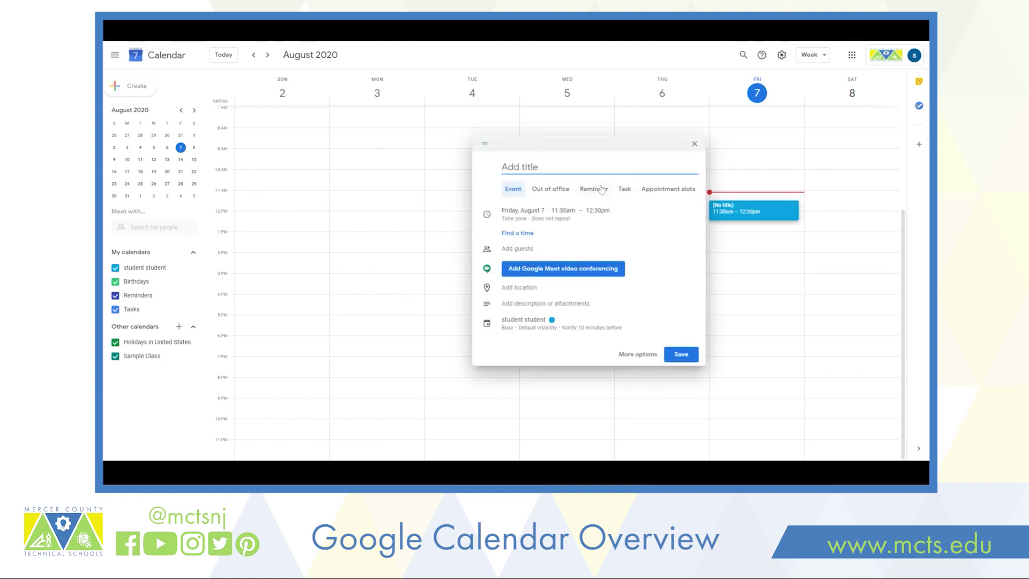
click(595, 188)
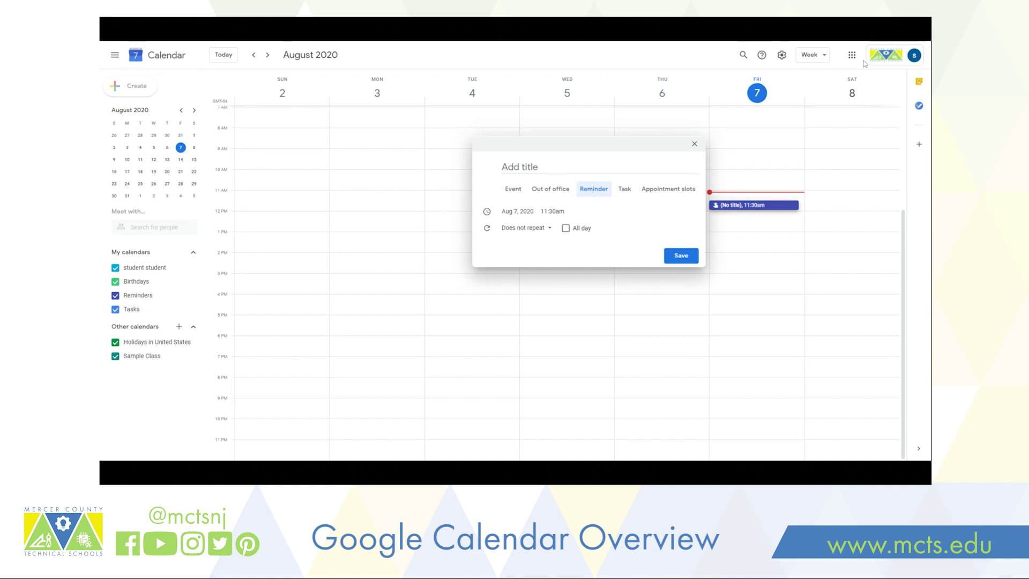
- Start a fresh draft, view it as a Task, then as Appointment slots with 30-minute durations
click(137, 86)
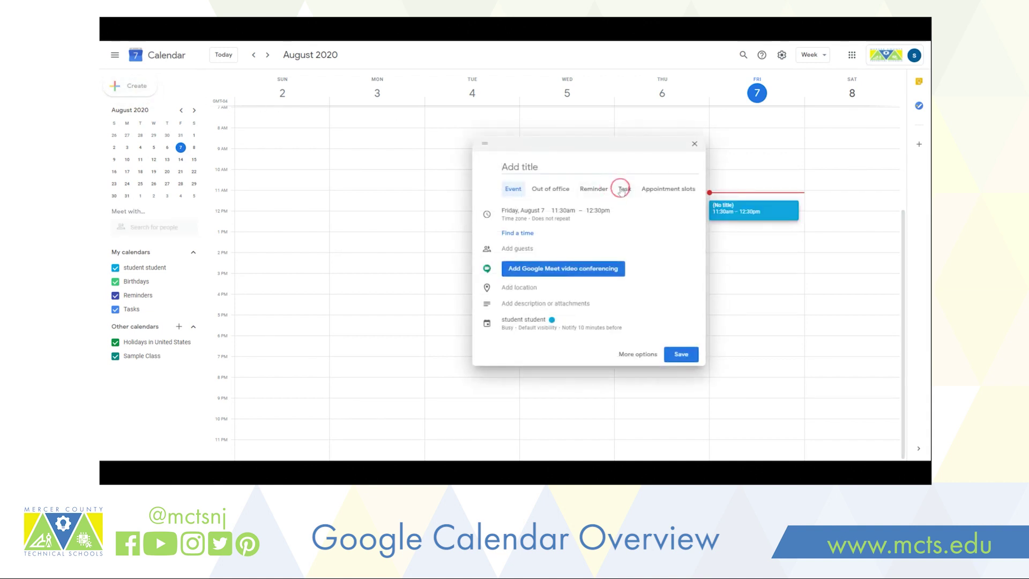
click(623, 189)
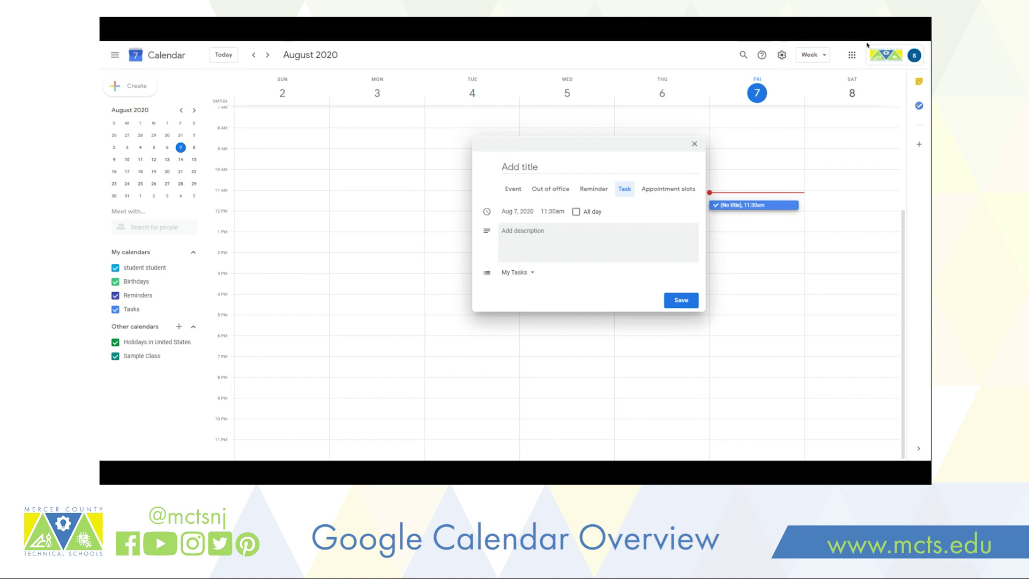
click(675, 191)
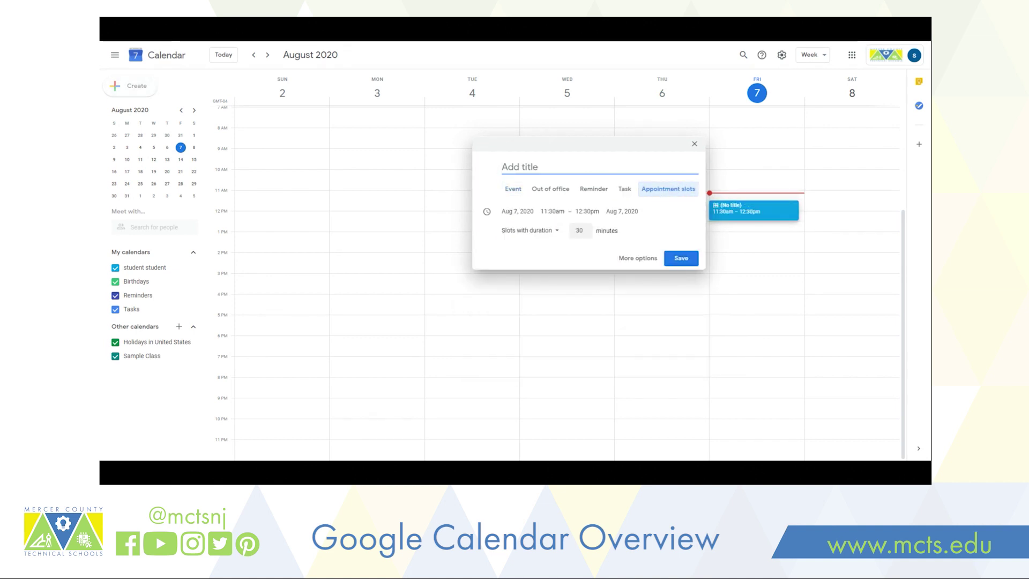